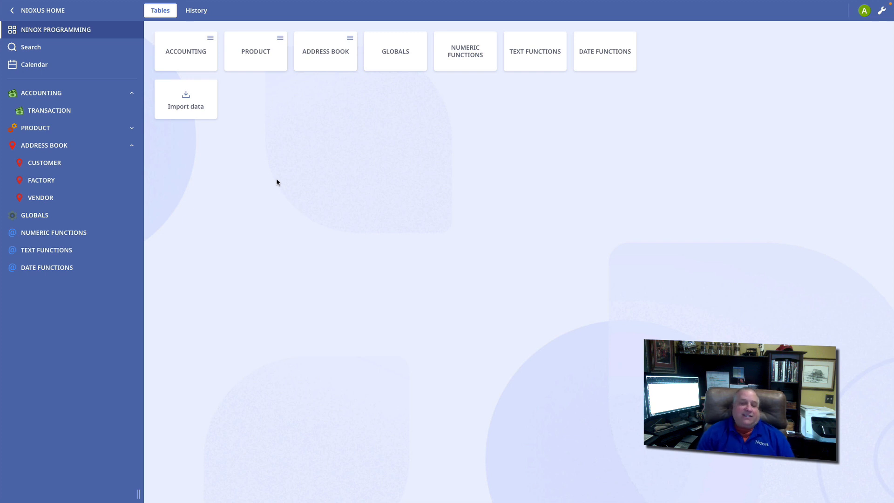
Step: Examine the database's "Trigger after open" script in edit mode, highlighting the openFullscreen call and its record argument, and save it
left_click(882, 11)
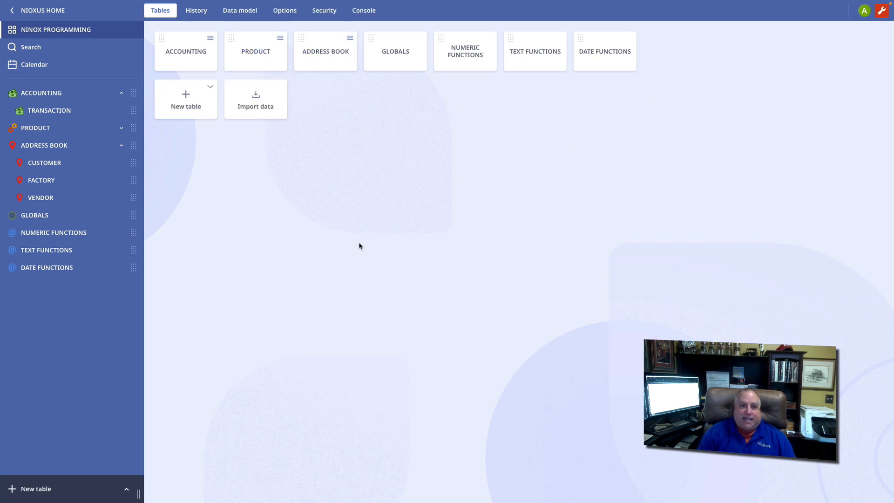
left_click(286, 14)
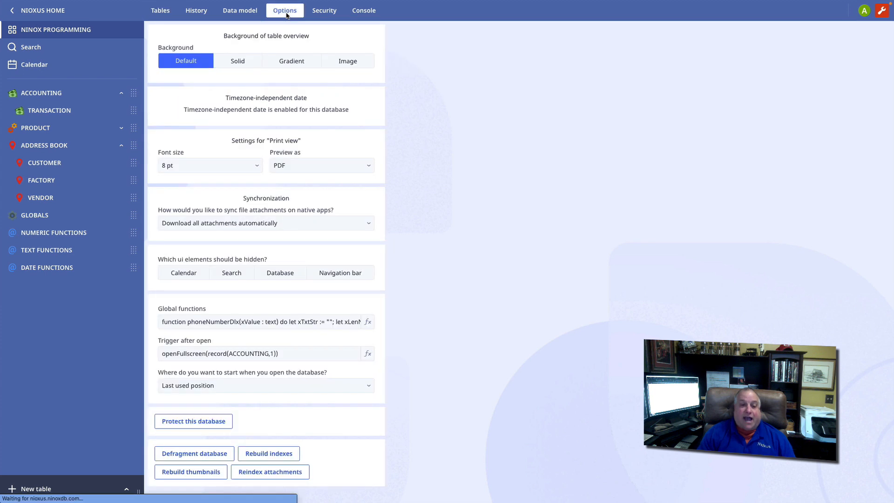
left_click(224, 354)
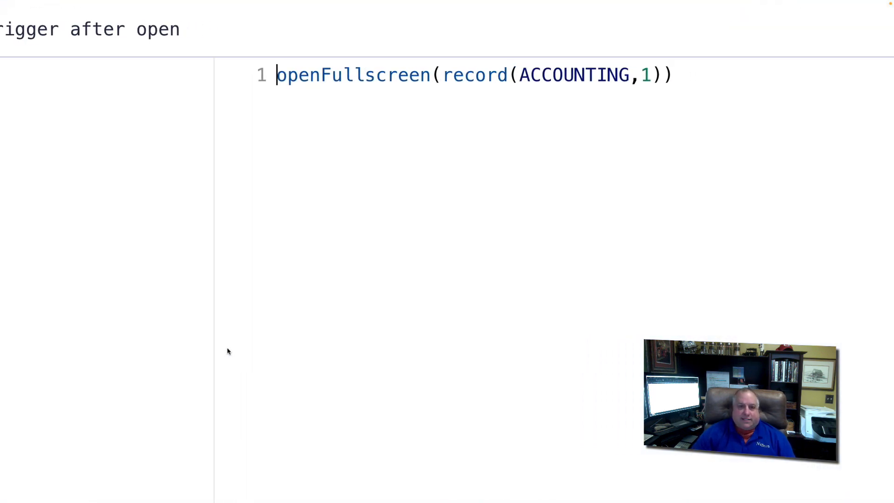
left_click(440, 76)
left_click_drag(449, 77, 658, 72)
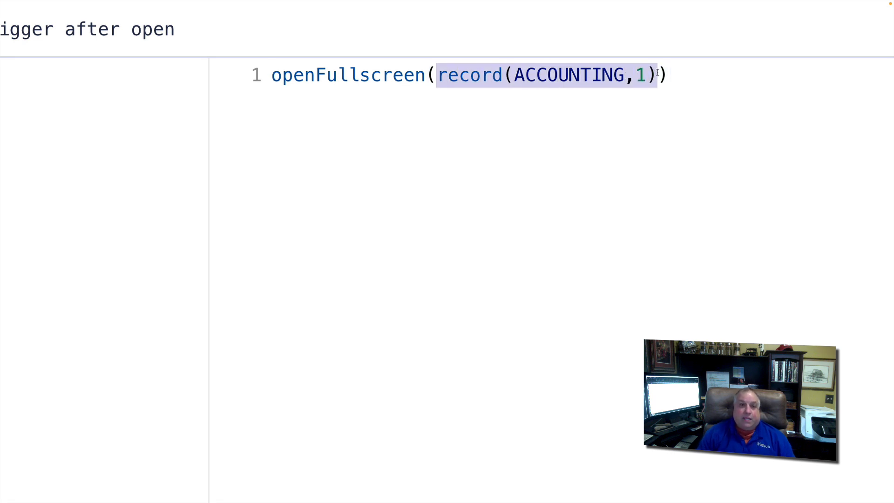
left_click_drag(273, 75, 426, 77)
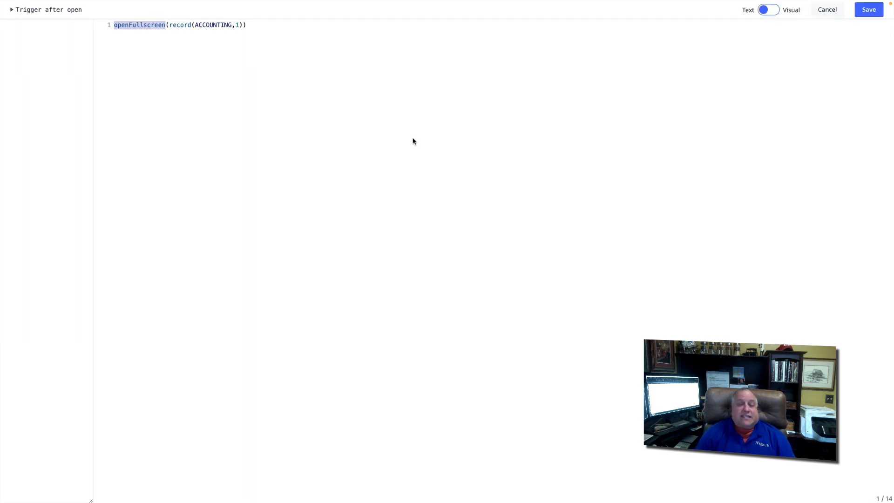
left_click(861, 10)
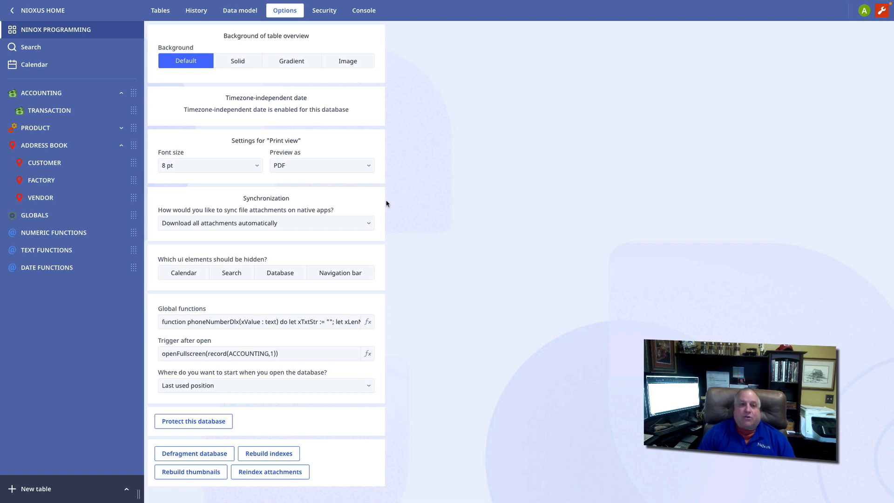
Step: Reopen the NINOX PROGRAMMING database from the workspace home to test its open trigger, and close the accounting dashboard
left_click(42, 11)
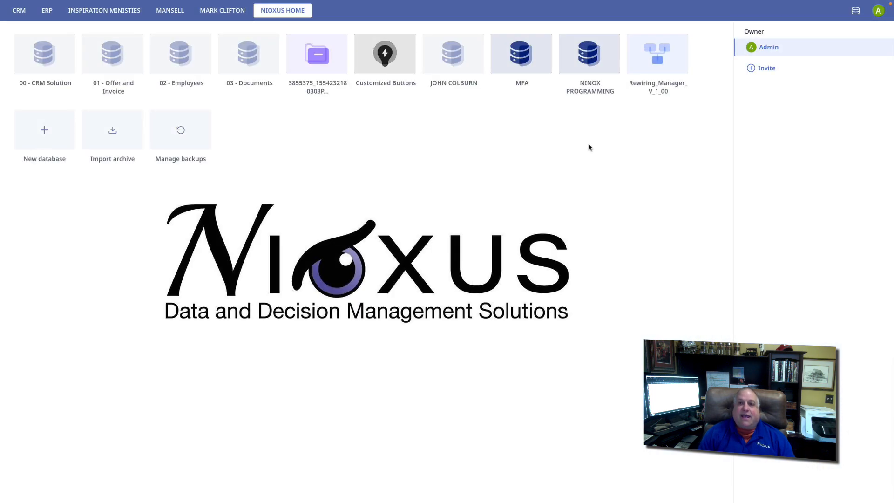
left_click(585, 59)
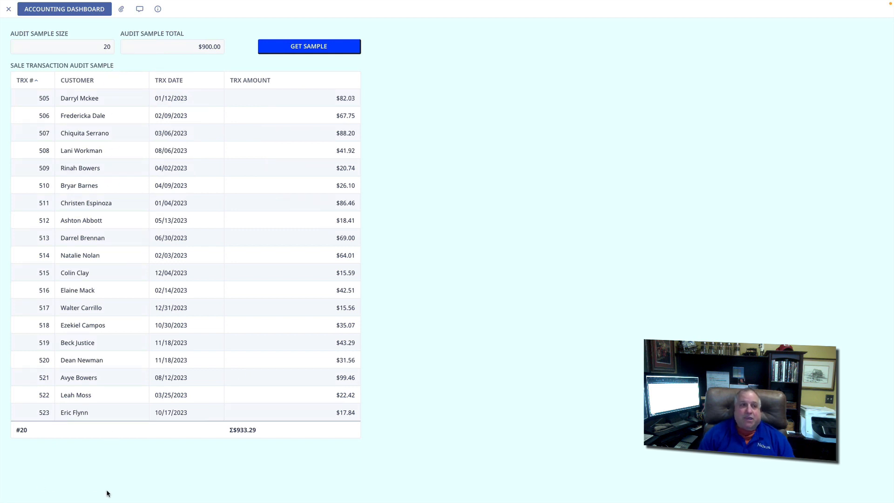
left_click(8, 10)
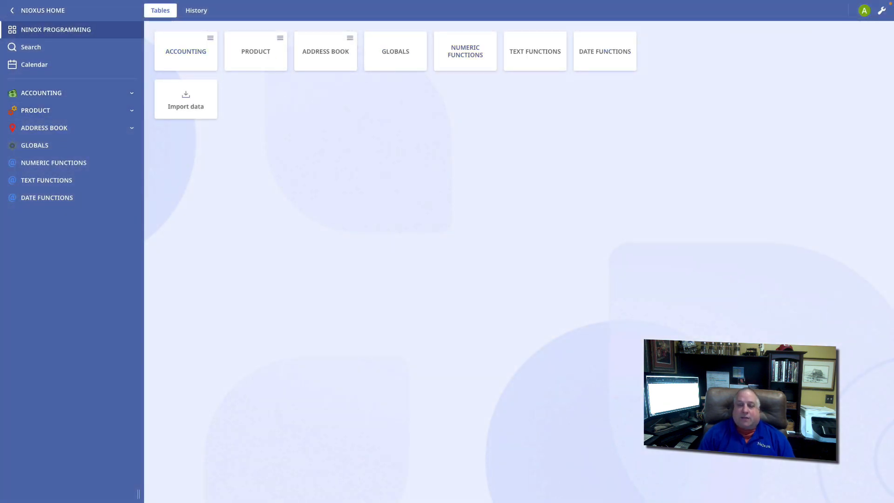
Step: Turn on edit mode for the database and open the TRANSACTION table nested under ACCOUNTING
left_click(882, 11)
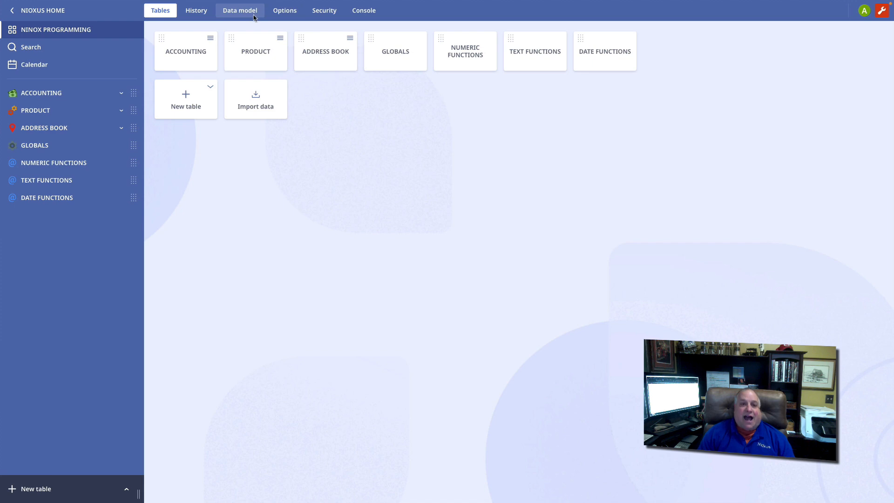
left_click(284, 10)
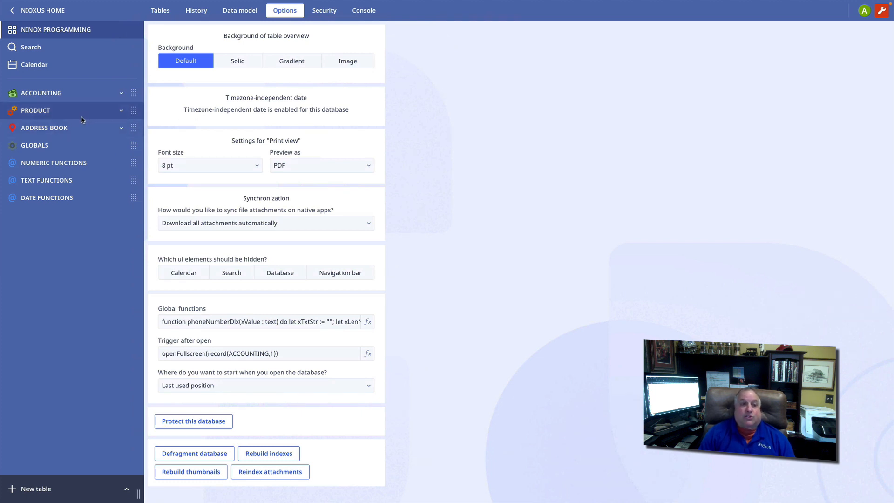
left_click(122, 94)
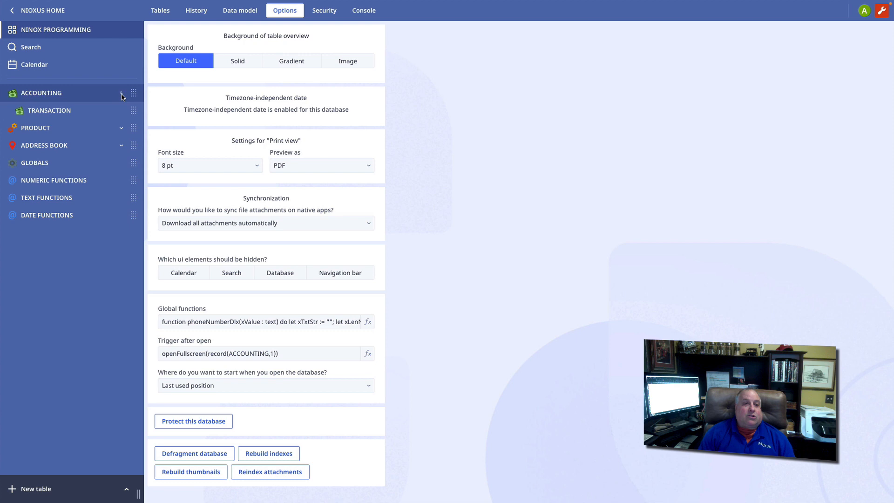
left_click(58, 110)
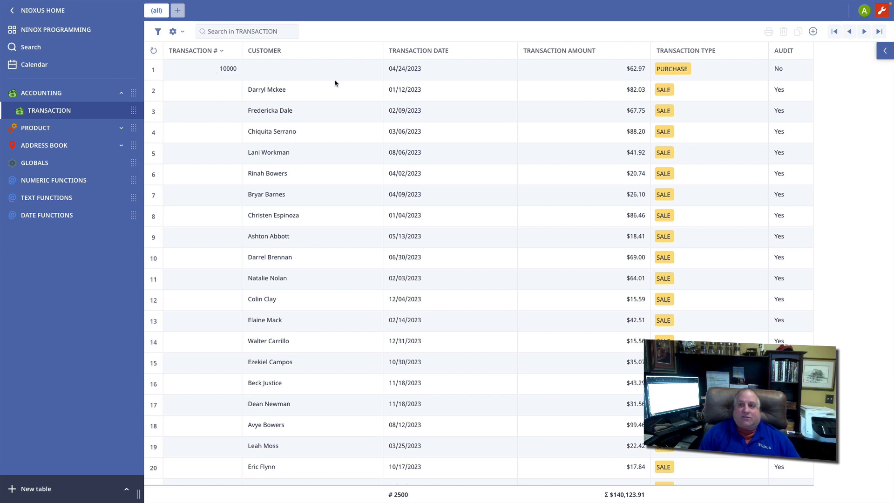
Step: Add seven new blank records in succession to the TRANSACTION table
left_click(813, 31)
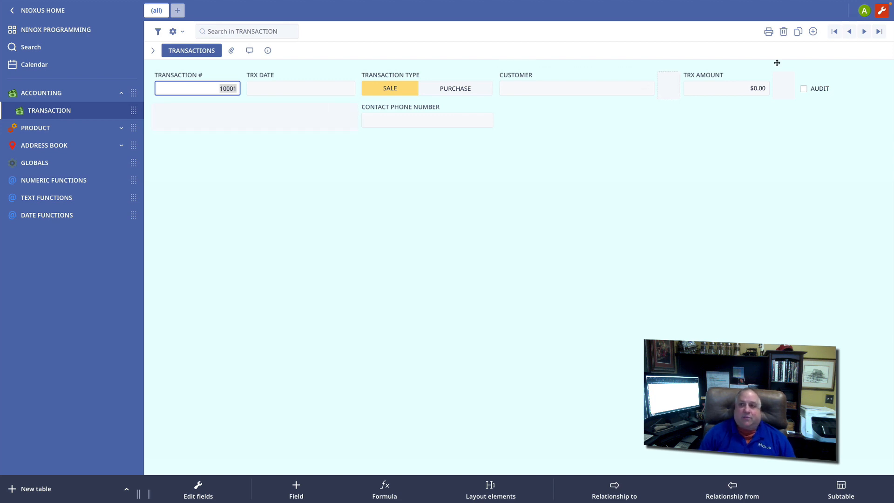
left_click(813, 32)
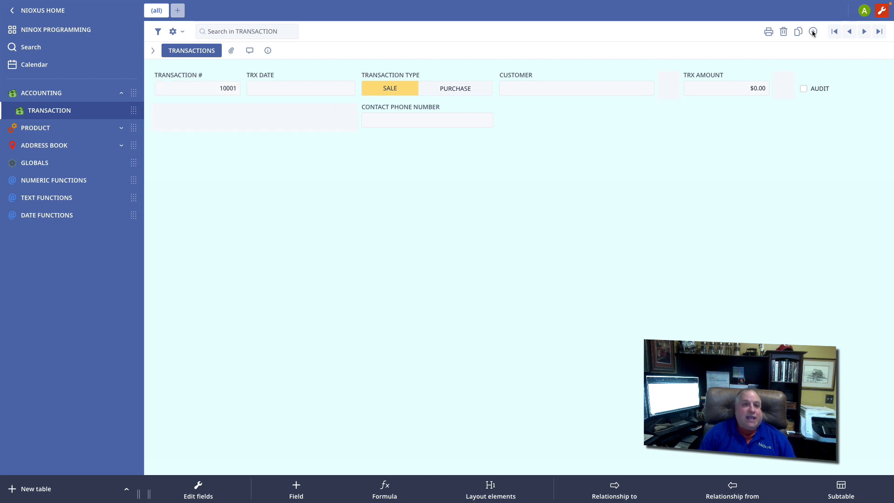
left_click(814, 32)
left_click(813, 32)
left_click(813, 32)
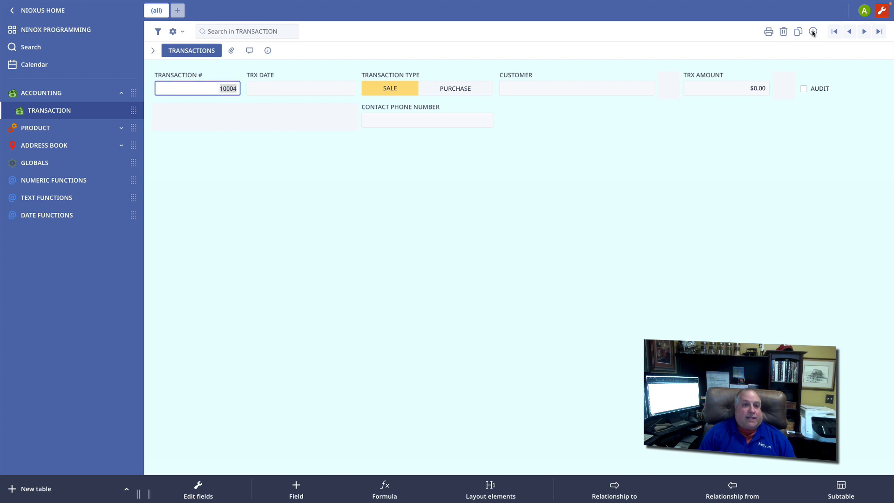
left_click(813, 32)
left_click(814, 32)
left_click(813, 32)
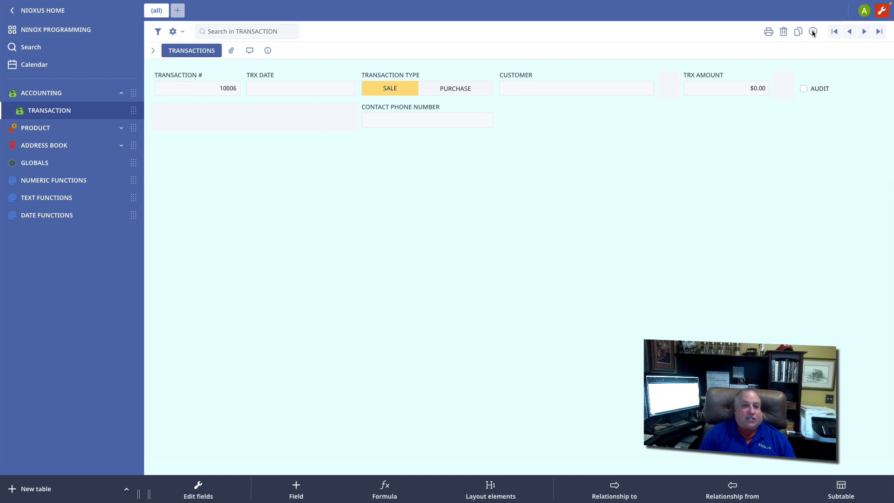
left_click(813, 32)
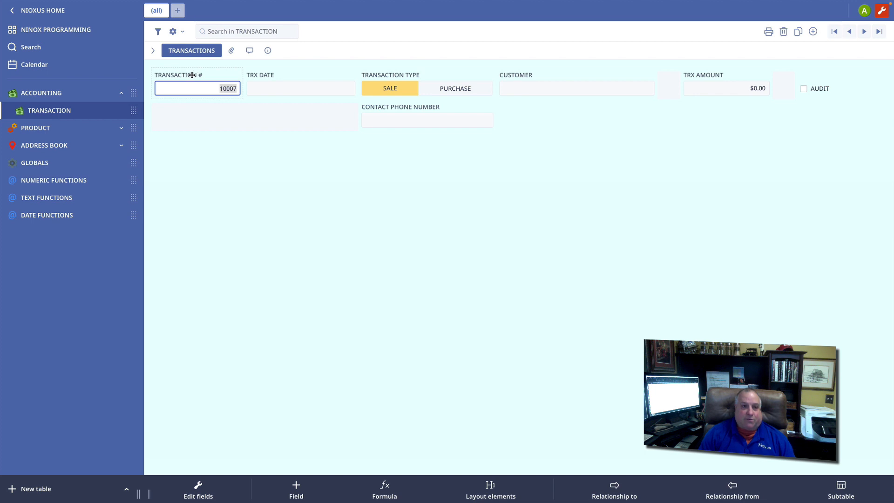
Step: Examine the TRANSACTION table's "Trigger on new record" script, highlighting the select, max and 'TRANSACTION #' parts, and save out of the table settings
left_click(173, 32)
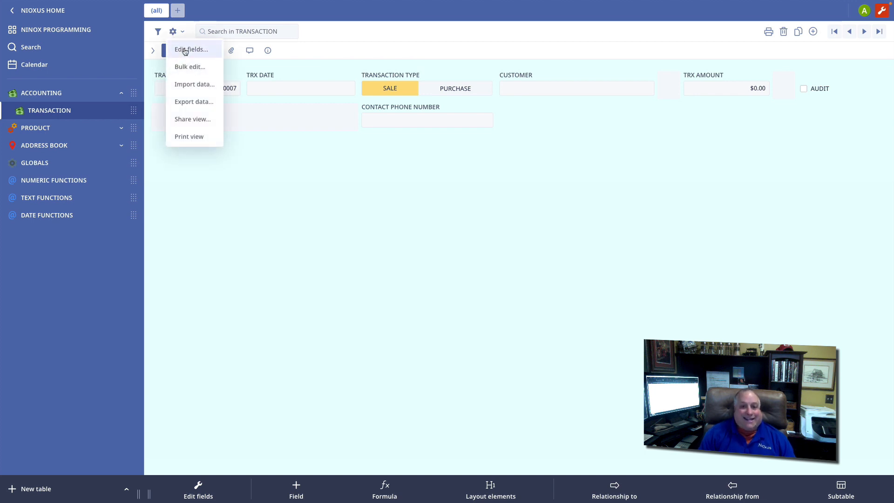
left_click(183, 49)
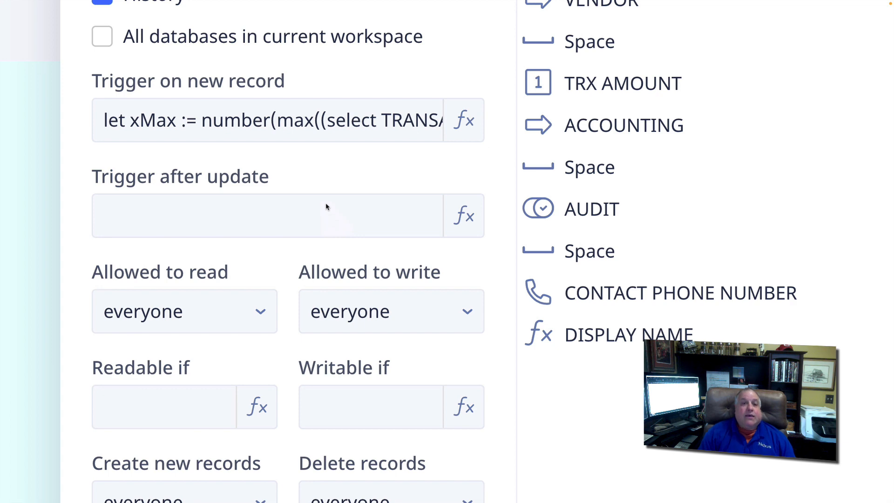
left_click(283, 126)
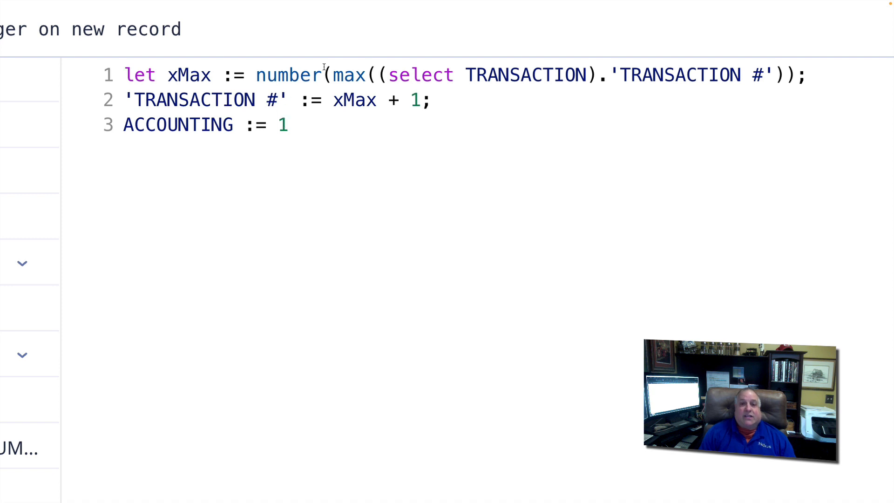
left_click_drag(389, 76, 774, 75)
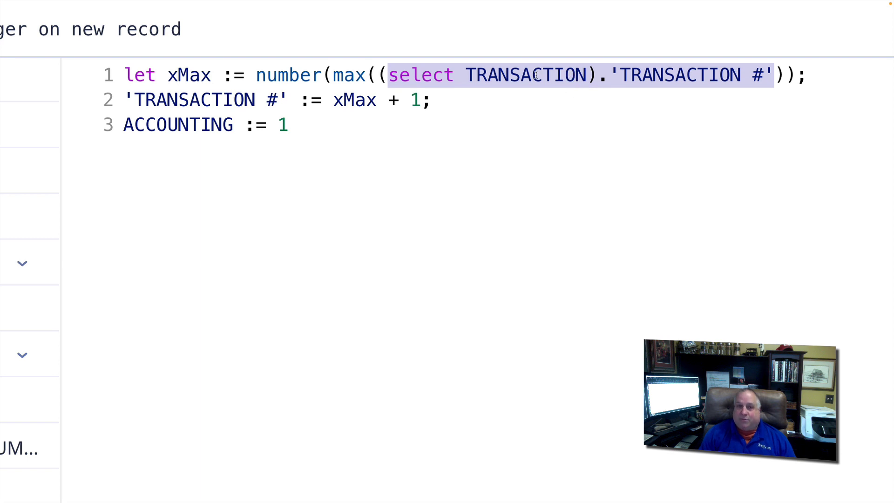
left_click_drag(332, 75, 786, 71)
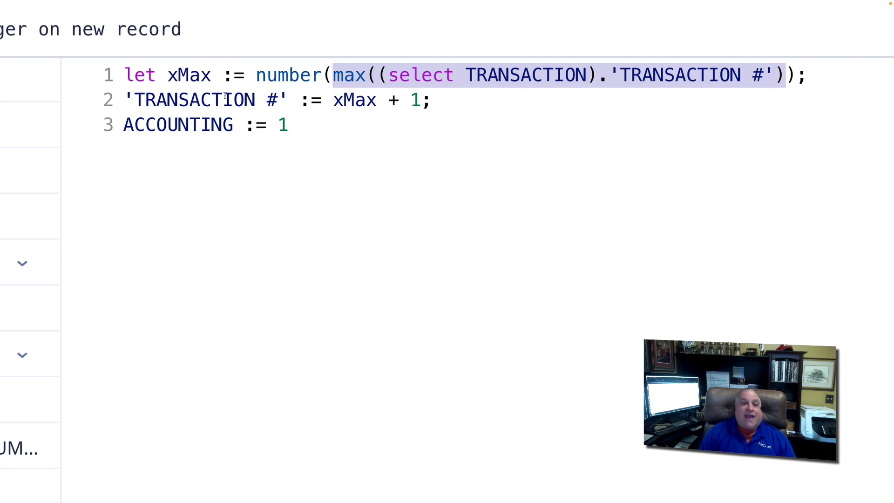
left_click_drag(126, 99, 294, 96)
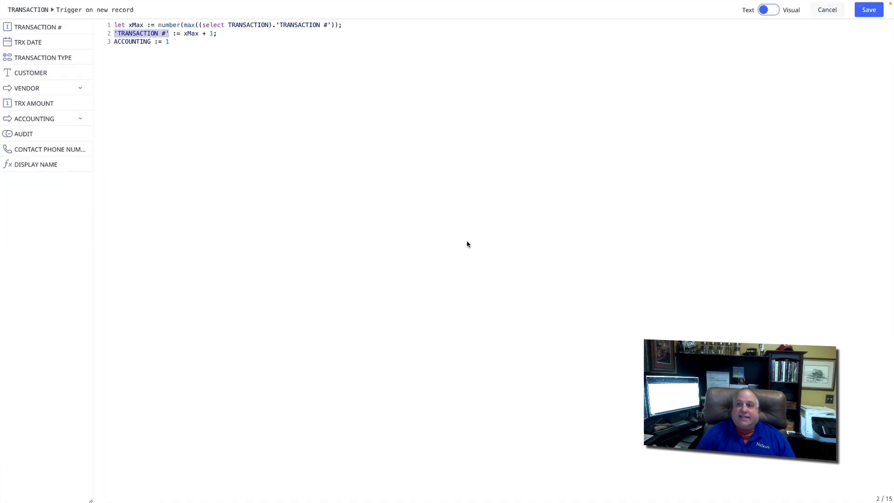
left_click(867, 10)
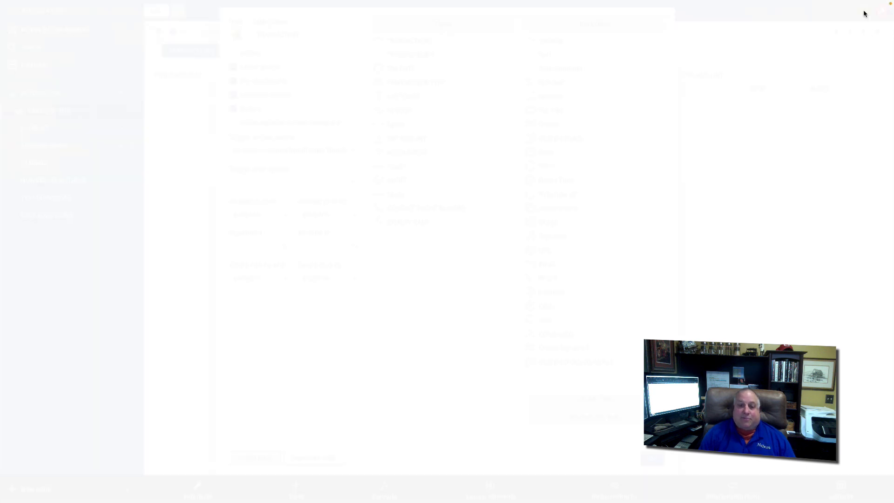
left_click(648, 454)
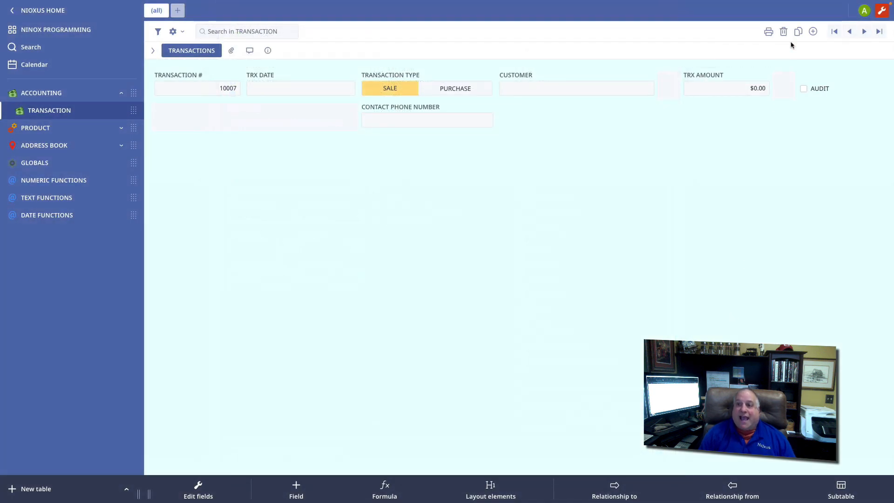
Step: Add three more blank transactions from the form and one more from the end of the TRANSACTION record list
left_click(813, 31)
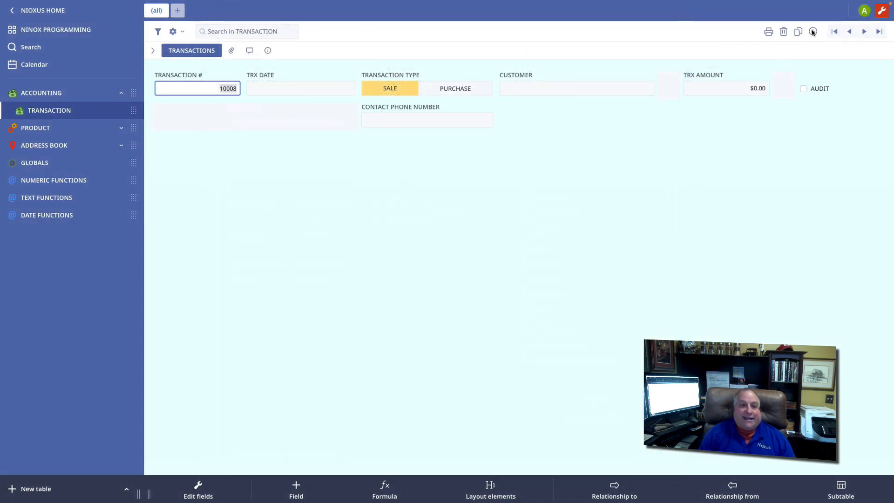
left_click(812, 31)
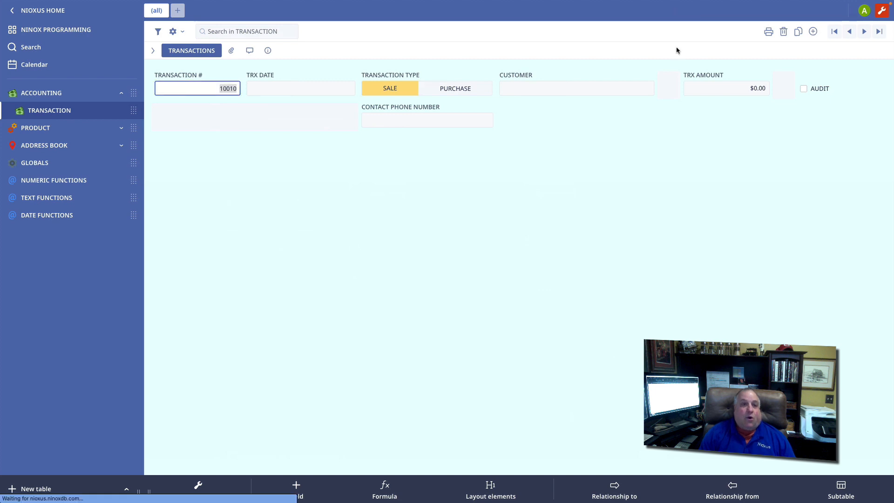
left_click(153, 50)
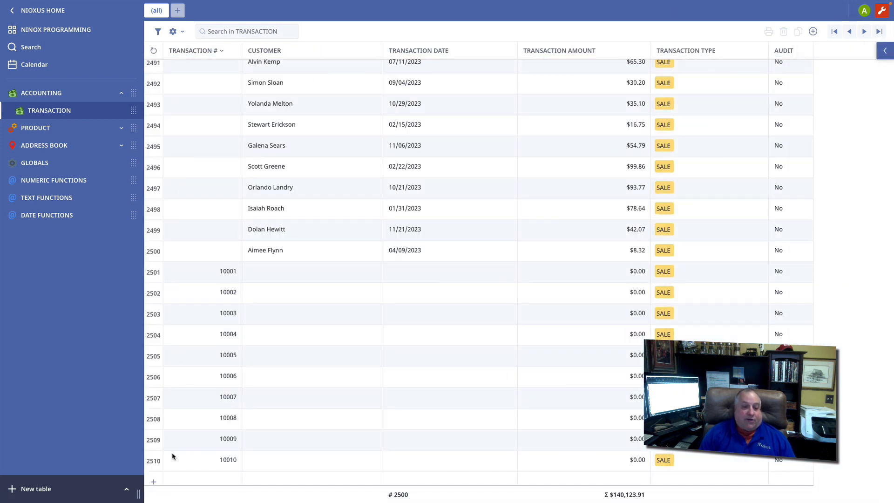
left_click(153, 482)
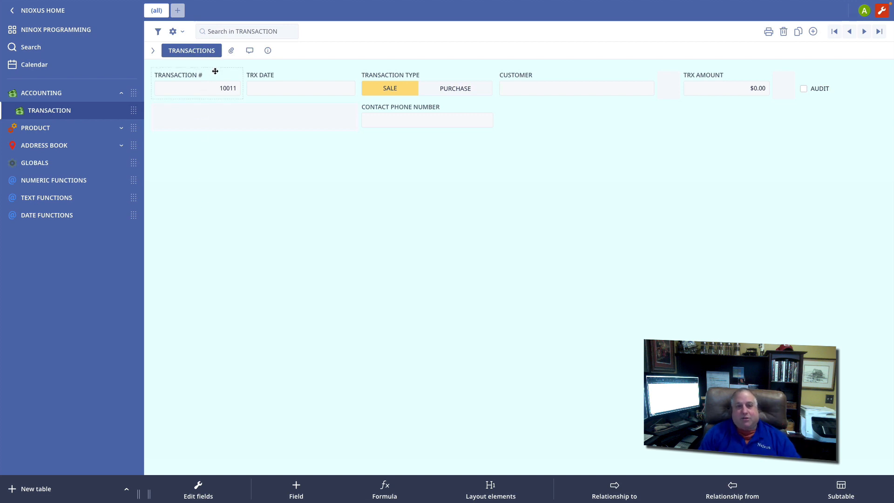
Step: Review the "Trigger on new record" and "Trigger after update" entries in the TRANSACTION table settings, and close the settings
left_click(173, 31)
left_click(184, 49)
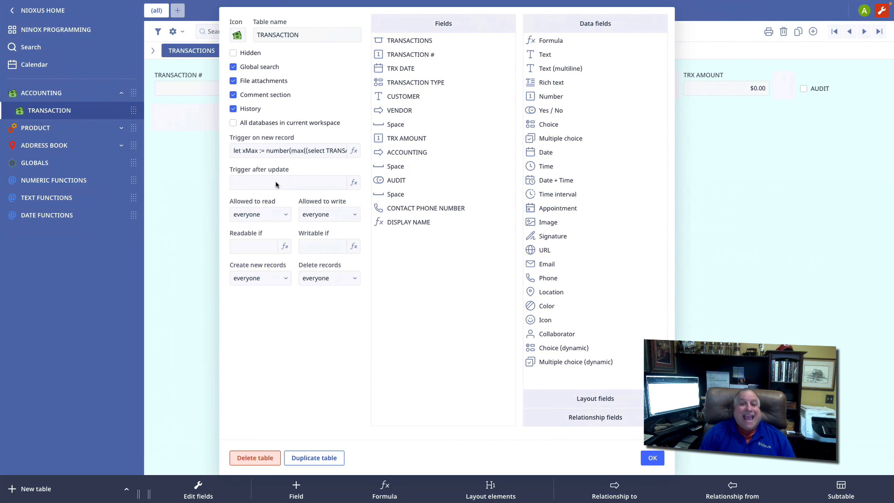
left_click(652, 458)
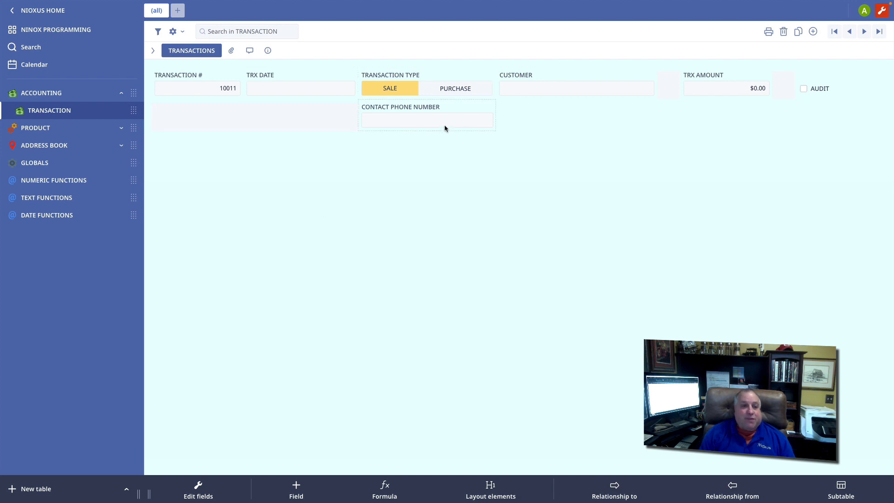
left_click(172, 32)
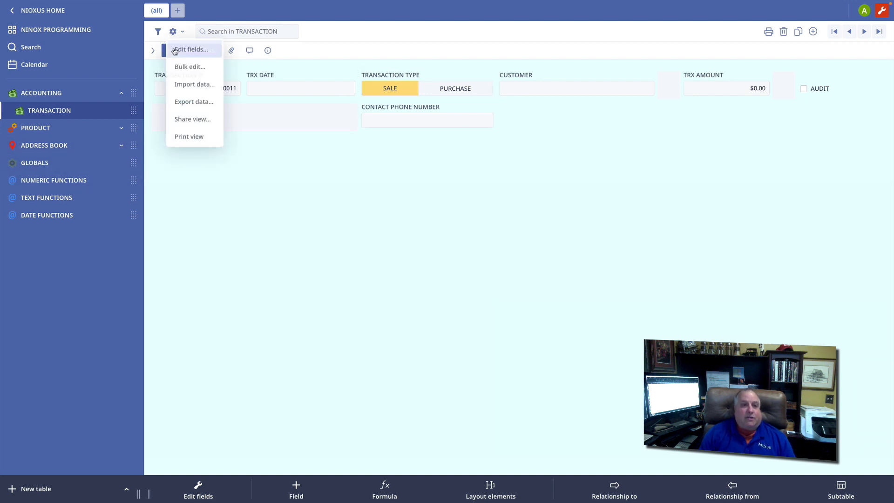
left_click(176, 50)
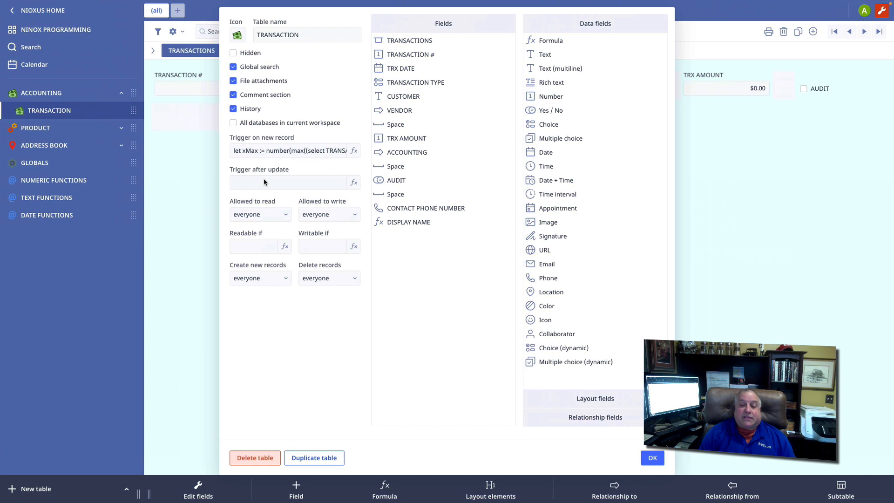
left_click(653, 458)
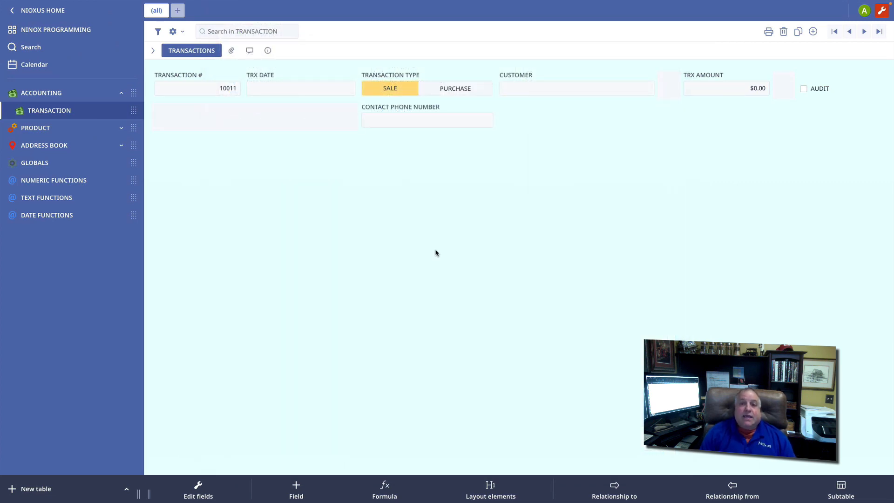
Step: Set the transaction type of record 10011 to PURCHASE and view the available vendors without choosing one
left_click(466, 85)
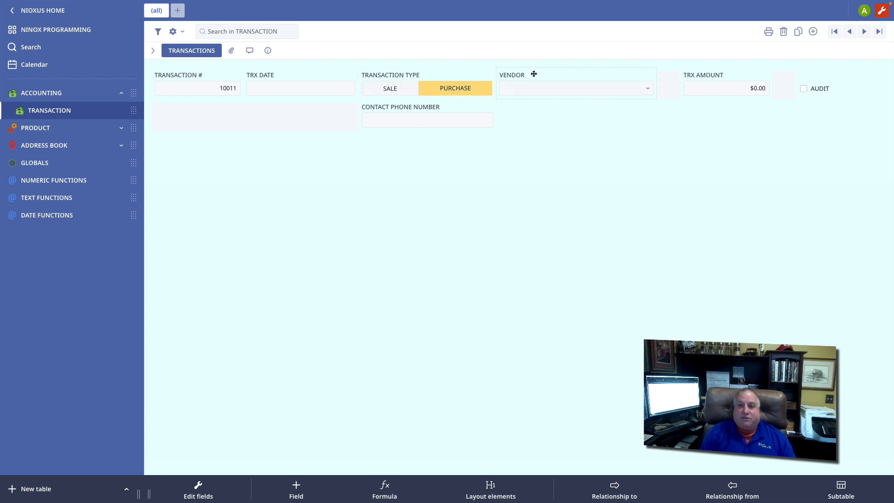
left_click(577, 83)
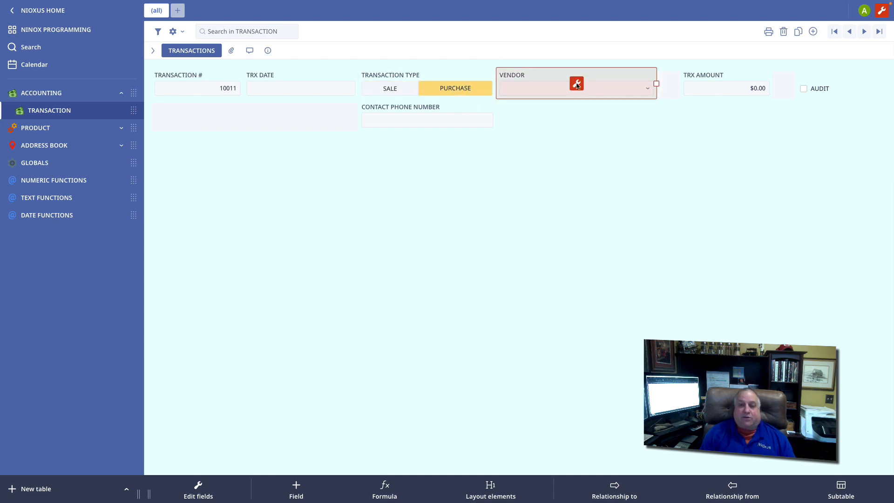
left_click(655, 175)
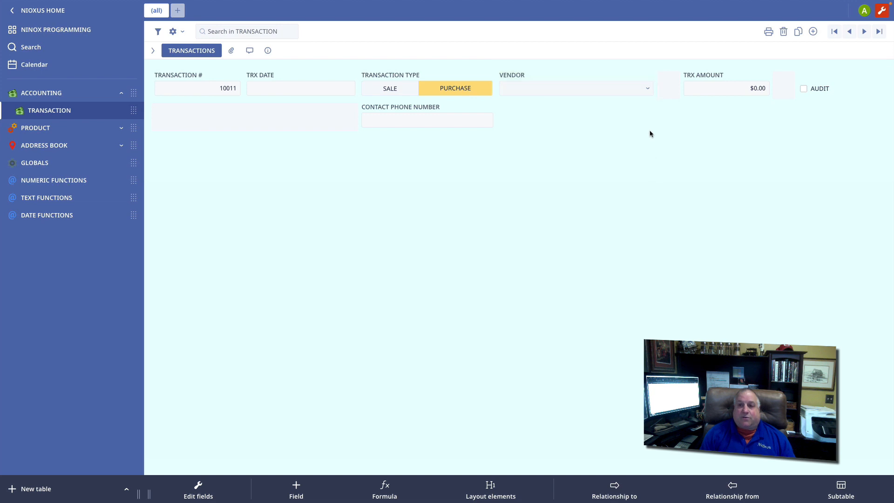
left_click(648, 88)
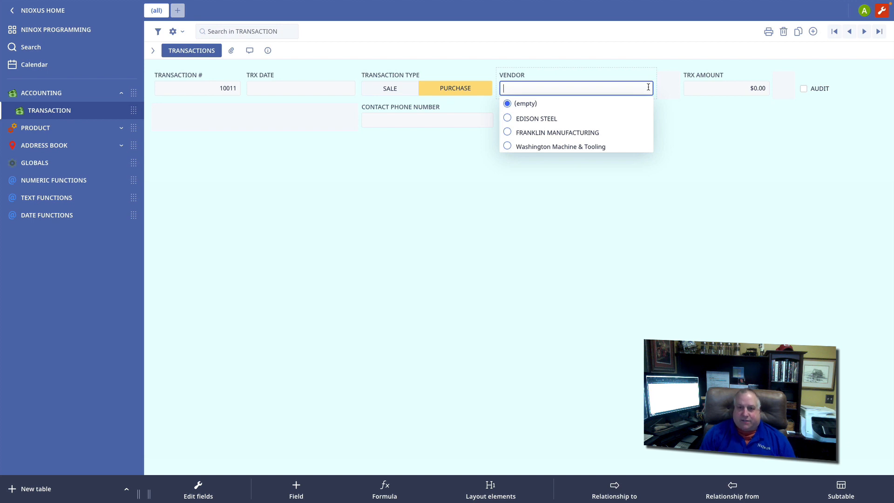
left_click(451, 183)
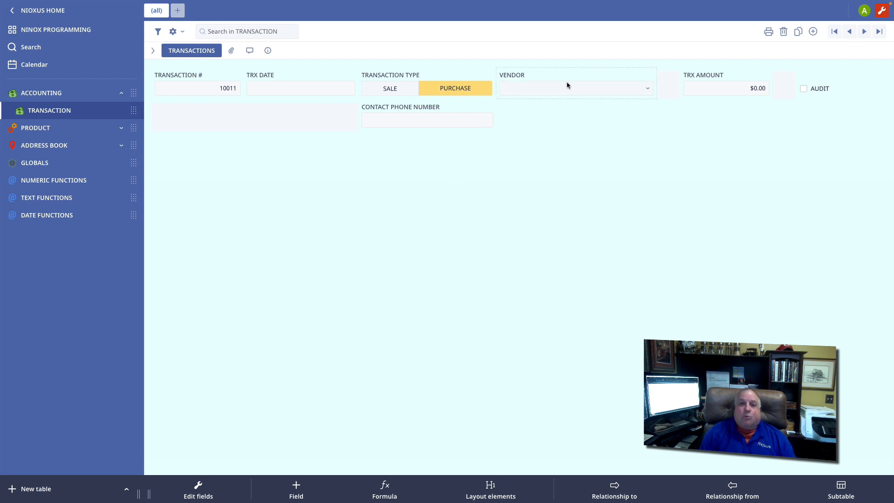
Step: Review the field settings of CONTACT PHONE NUMBER and close them
left_click(400, 106)
left_click(425, 119)
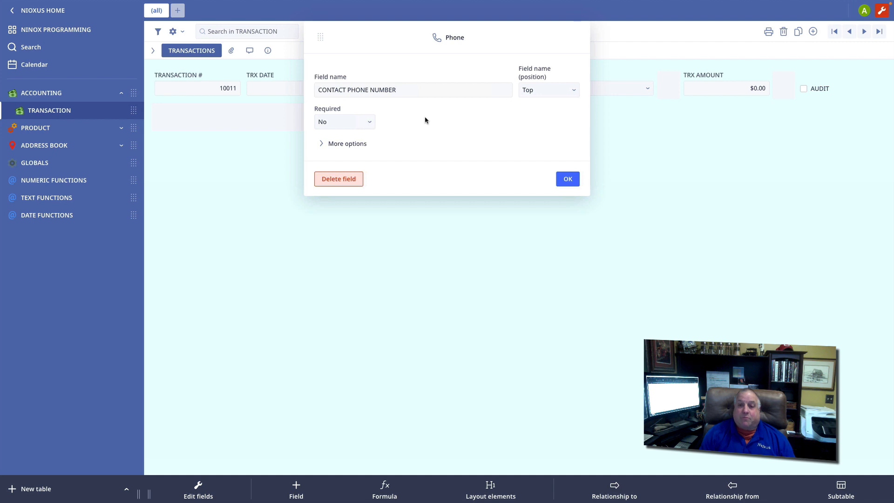
left_click(568, 179)
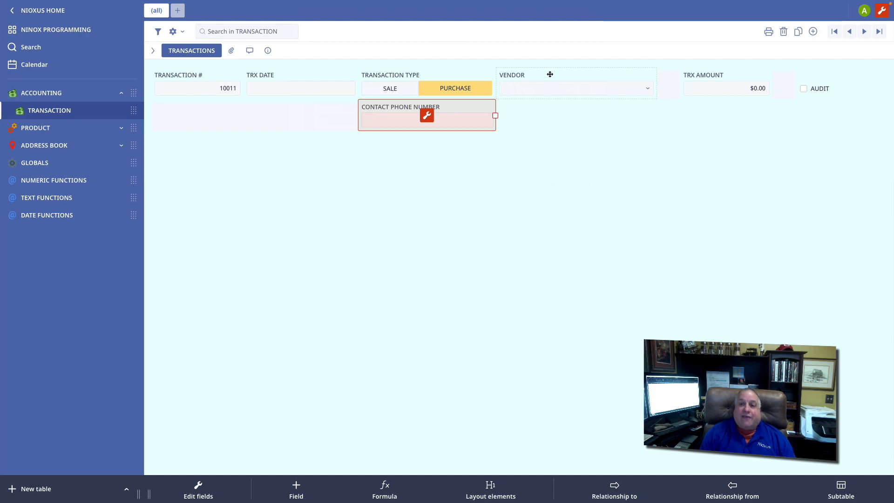
Step: Examine the VENDOR field's "Trigger after update" script, highlighting 'CONTACT PHONE NUMBER', 'SALES PHONE NUMBER' and VENDOR, and return to the form
left_click(550, 75)
left_click(573, 89)
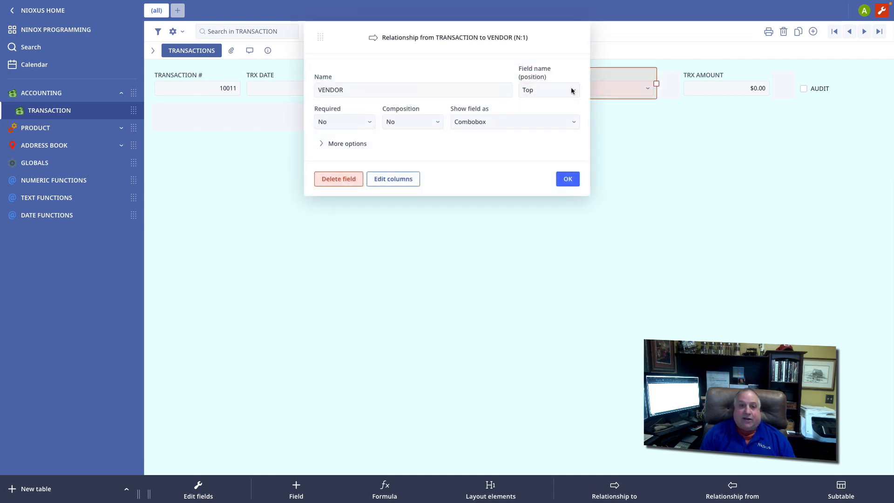
left_click(340, 145)
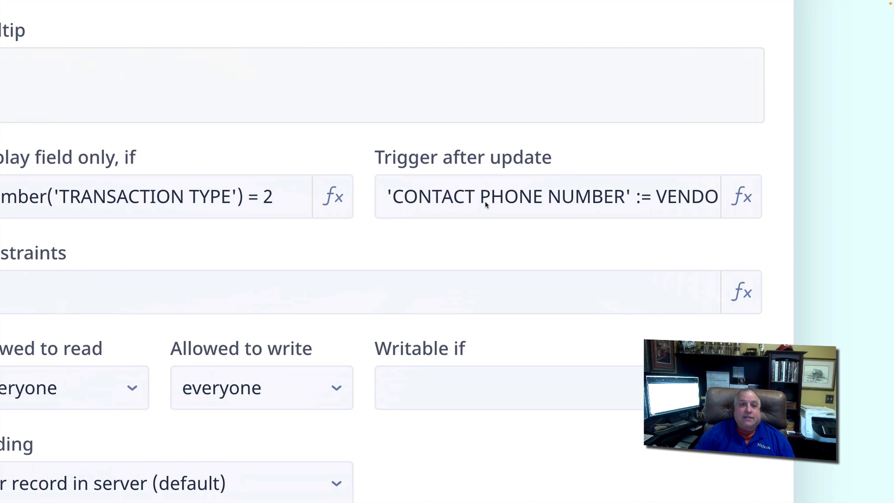
left_click(406, 195)
left_click(387, 179)
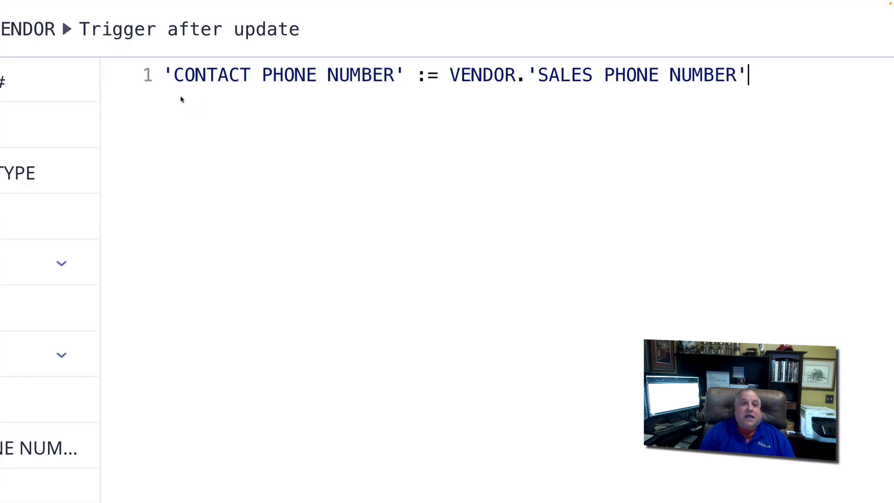
left_click_drag(164, 75, 405, 66)
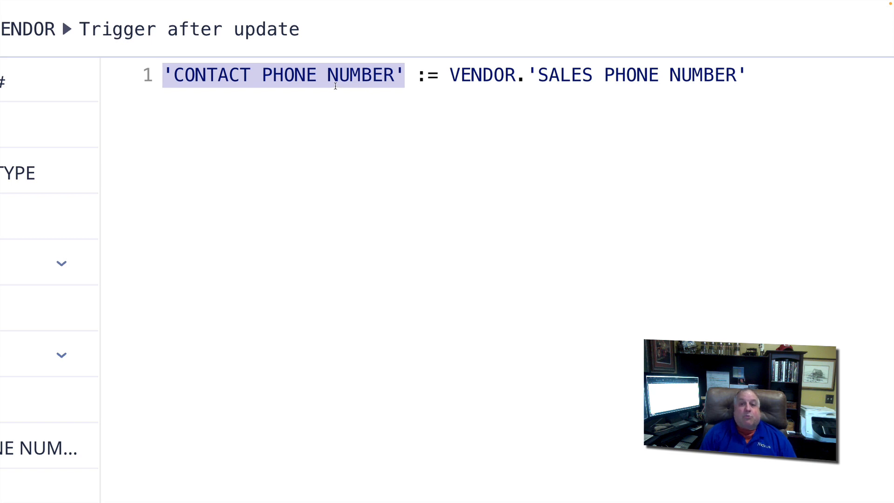
left_click_drag(532, 71, 744, 67)
left_click_drag(449, 75, 516, 75)
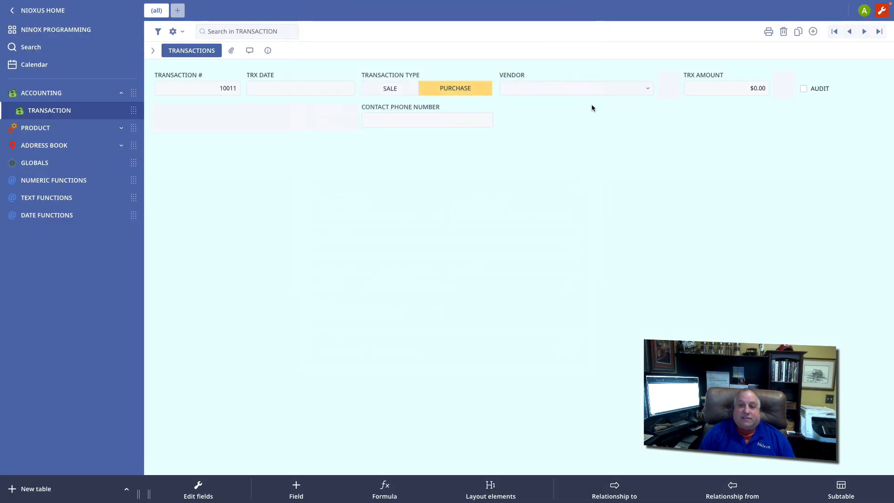
Step: Test the vendor trigger by choosing EDISON STEEL, FRANKLIN MANUFACTURING and finally Washington Machine & Tooling, checking the contact phone number
left_click(595, 86)
left_click(536, 118)
left_click(527, 175)
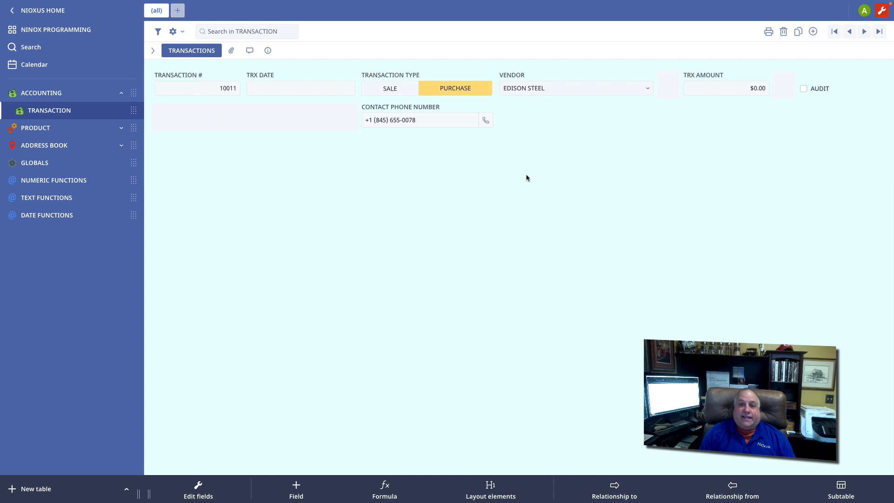
left_click(531, 86)
left_click(525, 134)
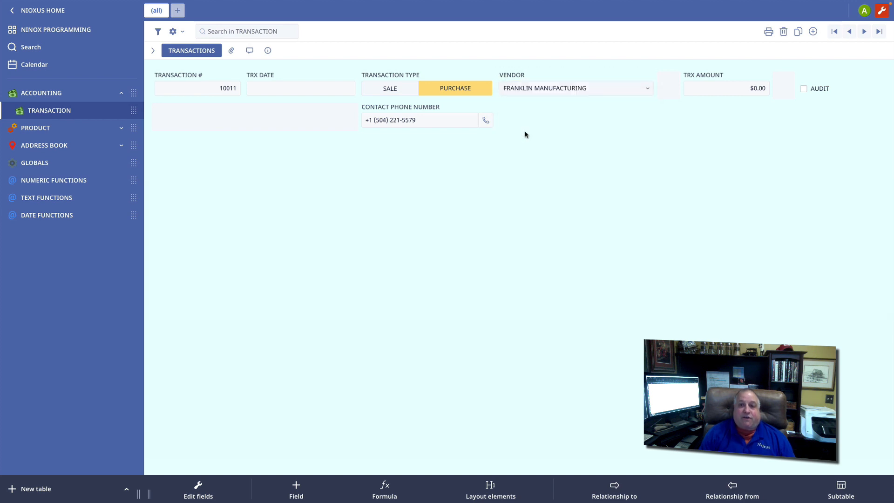
left_click(520, 88)
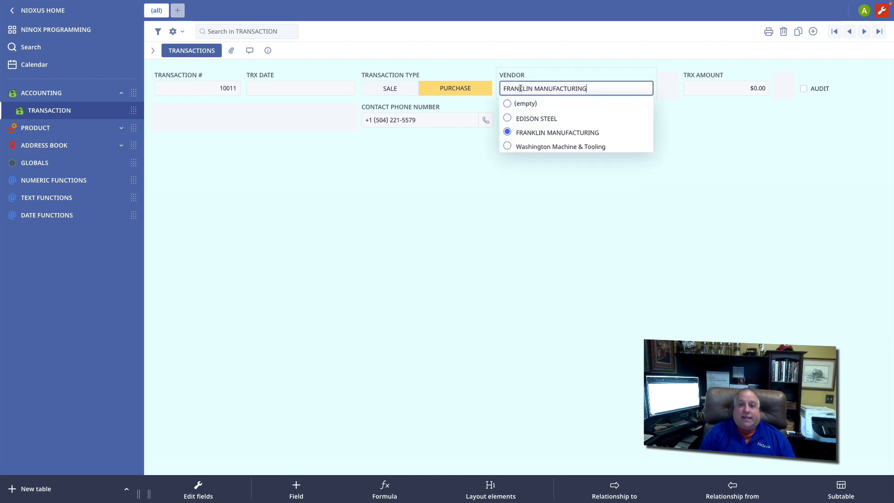
left_click(535, 146)
left_click(430, 107)
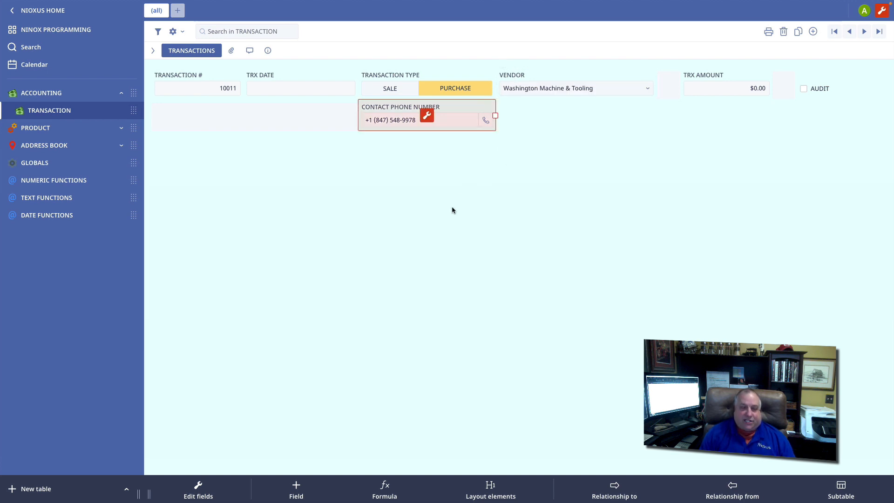
Step: Review the database's "Trigger after open" option and the TRANSACTION table's trigger entries, and close the table settings
left_click(54, 29)
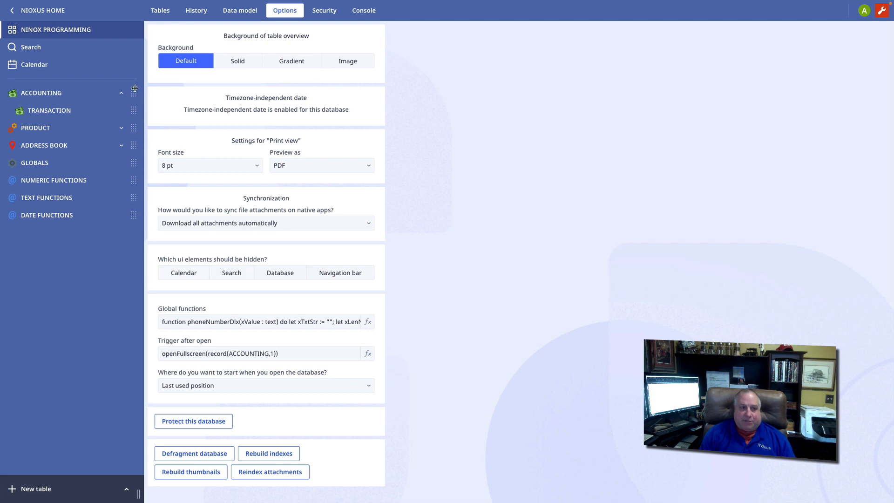
left_click(64, 112)
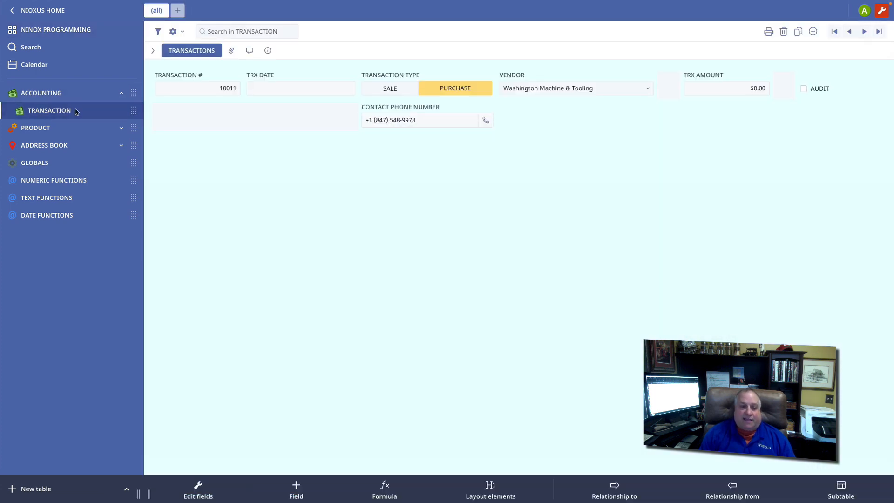
left_click(197, 487)
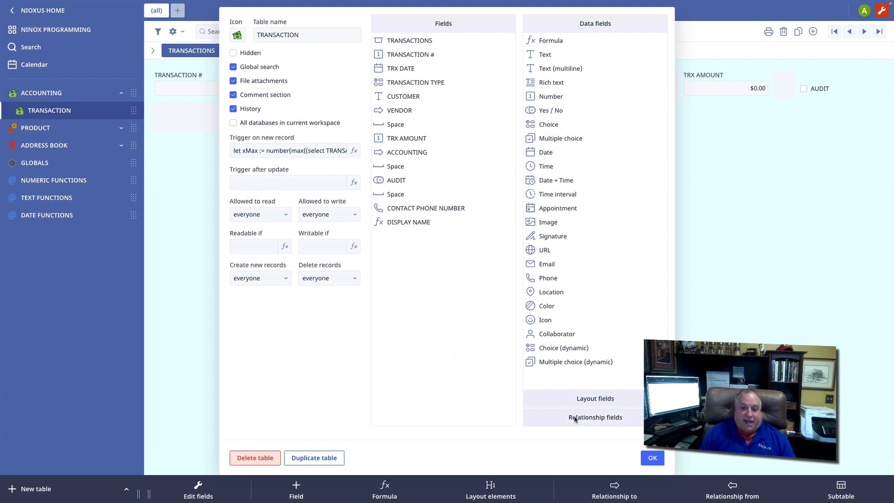
left_click(654, 458)
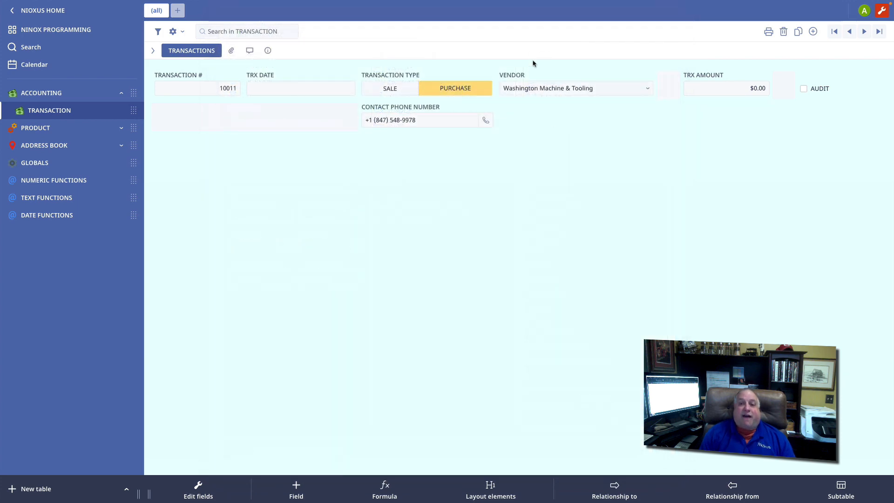
Step: Review the VENDOR field's expanded options with its "Trigger after update" entry, and close the field settings
left_click(558, 82)
left_click(576, 86)
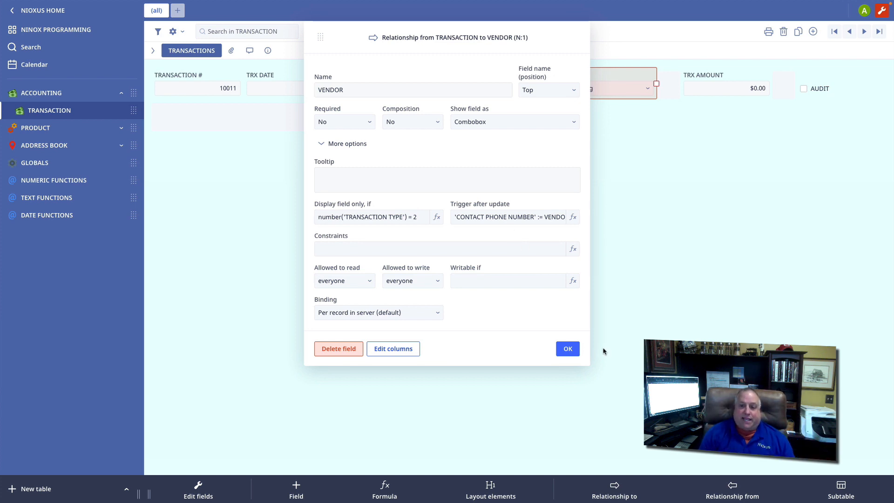
left_click(573, 351)
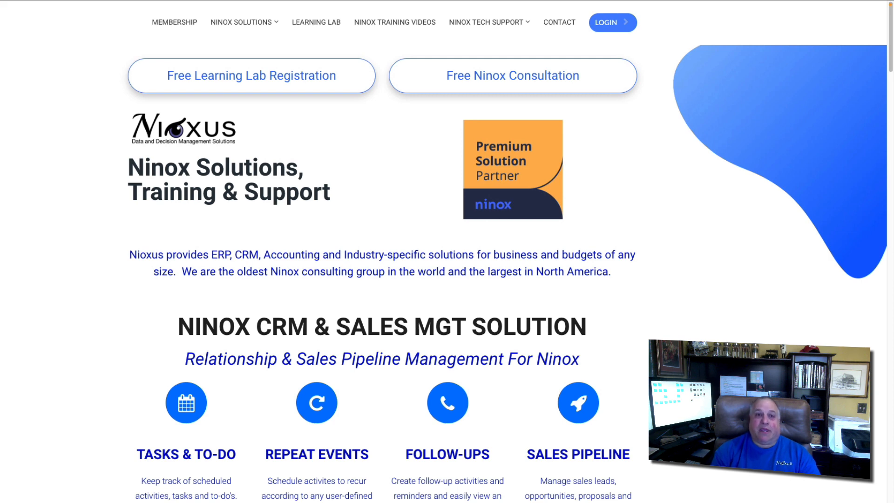
Step: Switch to the Nioxus website, look through the Ninox solutions and tech support offerings, and open the free Learning Lab registration
mouse_move(219, 27)
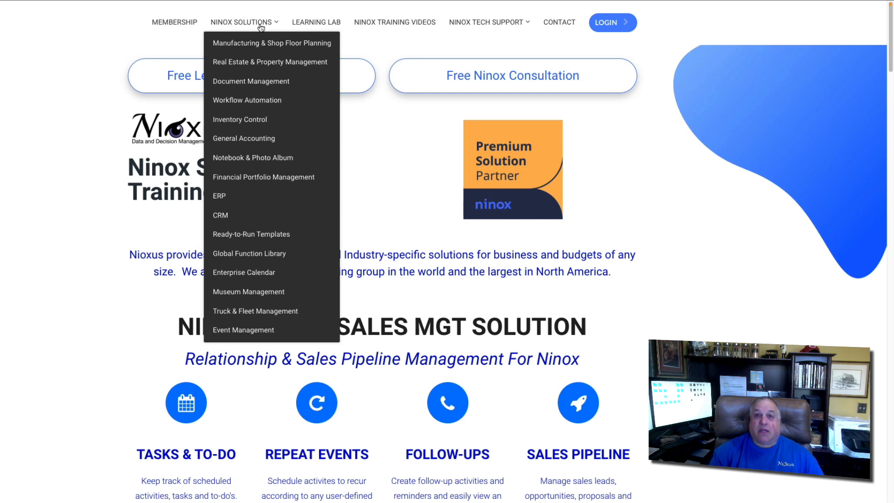
mouse_move(476, 24)
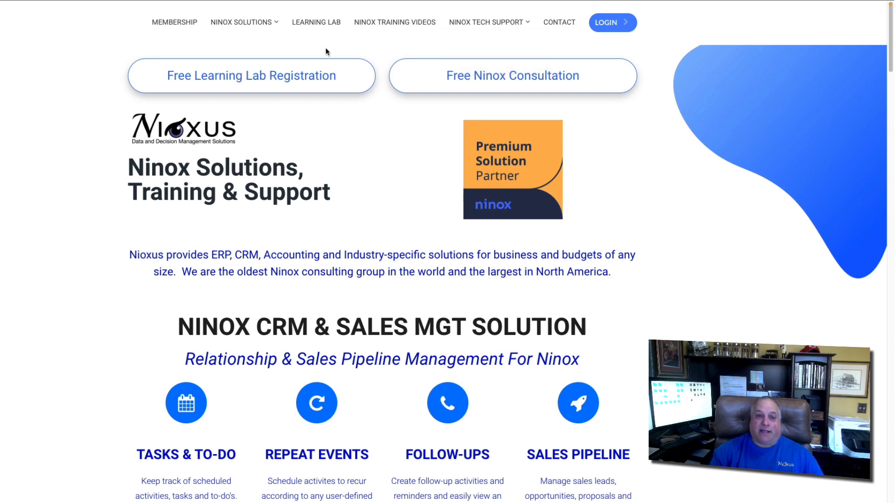
left_click(281, 83)
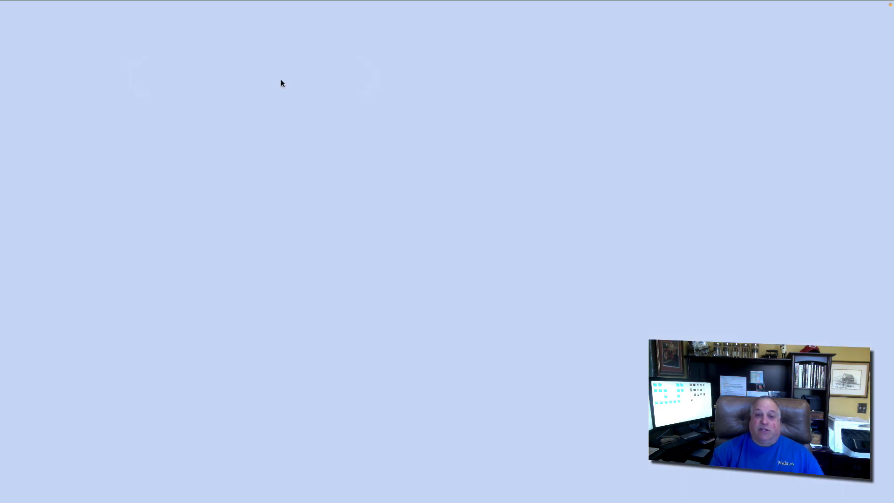